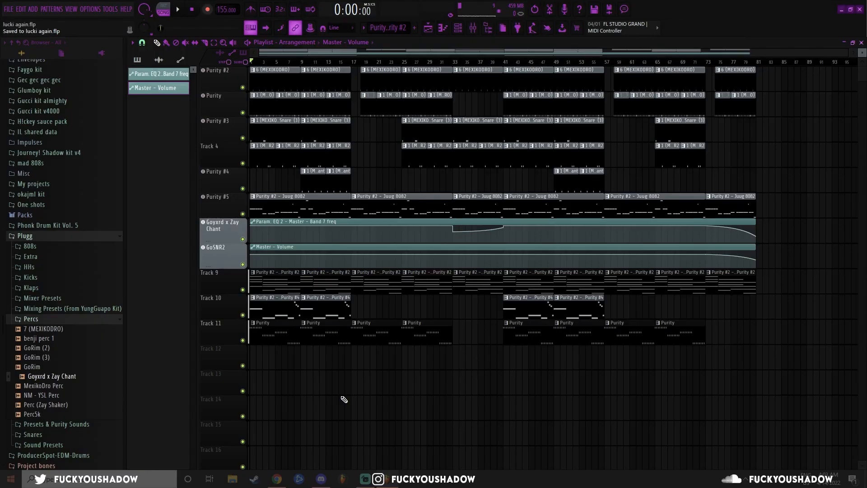
# Step: Open the Purity #2 chord pattern in the piano roll and play it back
pyautogui.press('F6')
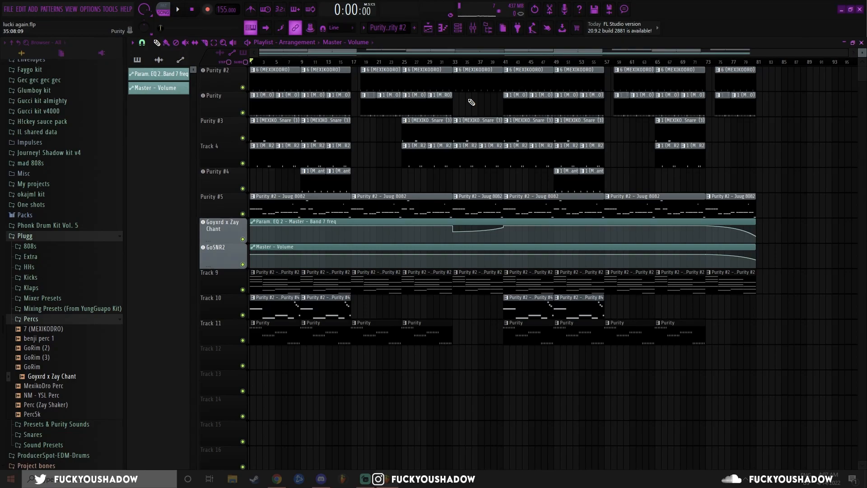
pyautogui.press('F7')
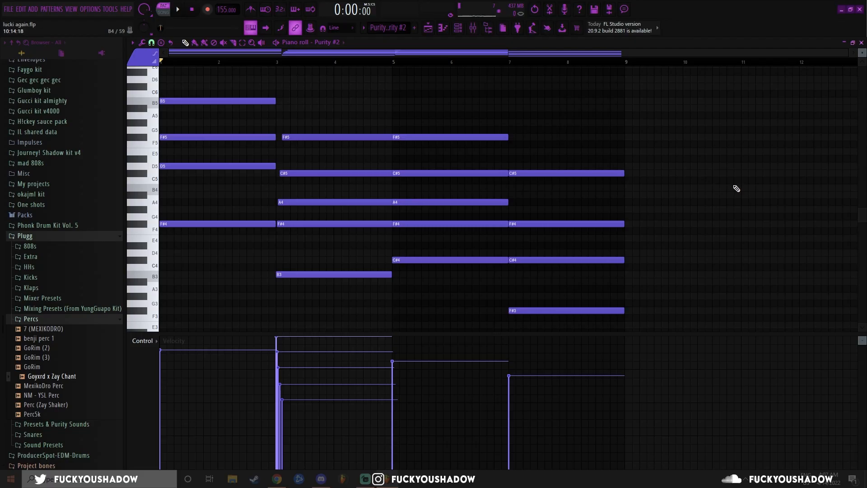
pyautogui.press('space')
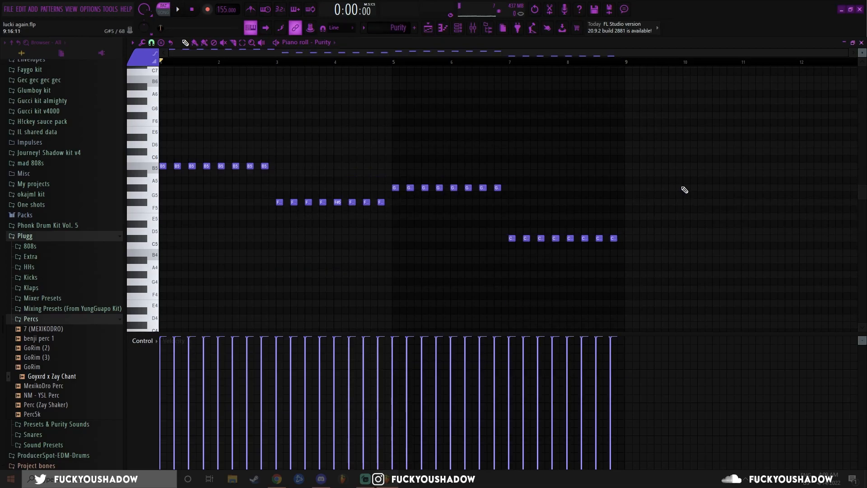
# Step: Play back the Purity arpeggio pattern and the Purity #4 melody from their piano rolls
pyautogui.press('space')
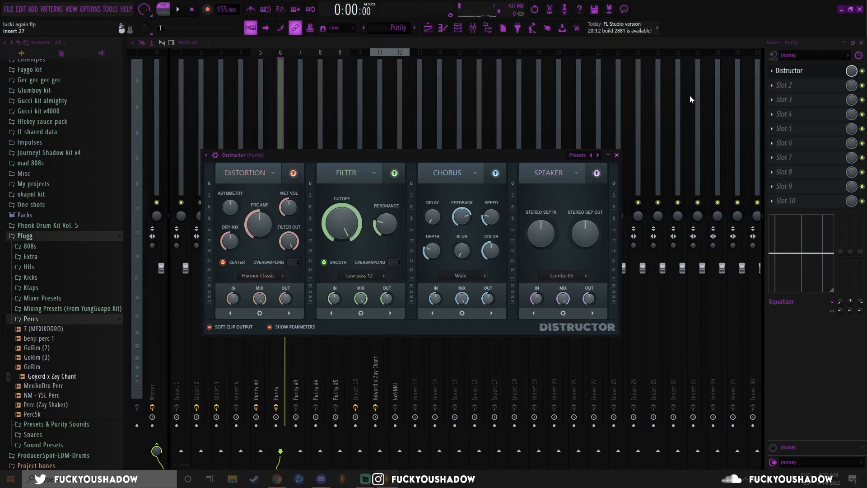
pyautogui.press('F7')
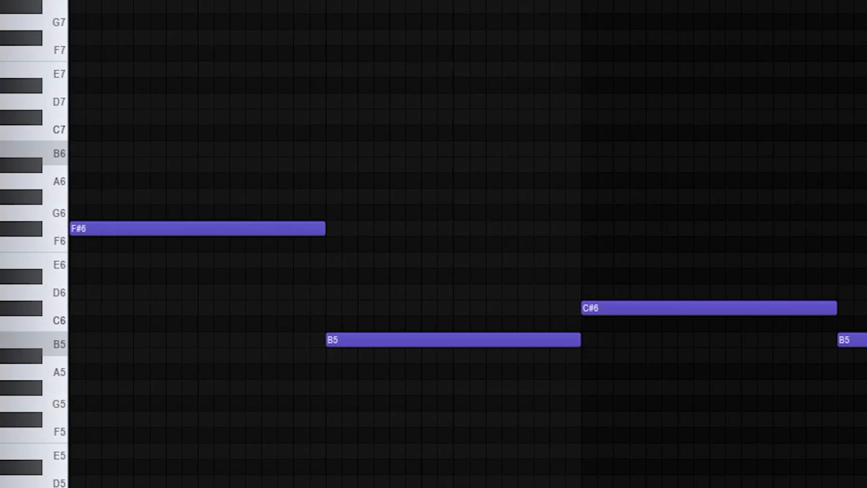
pyautogui.press('space')
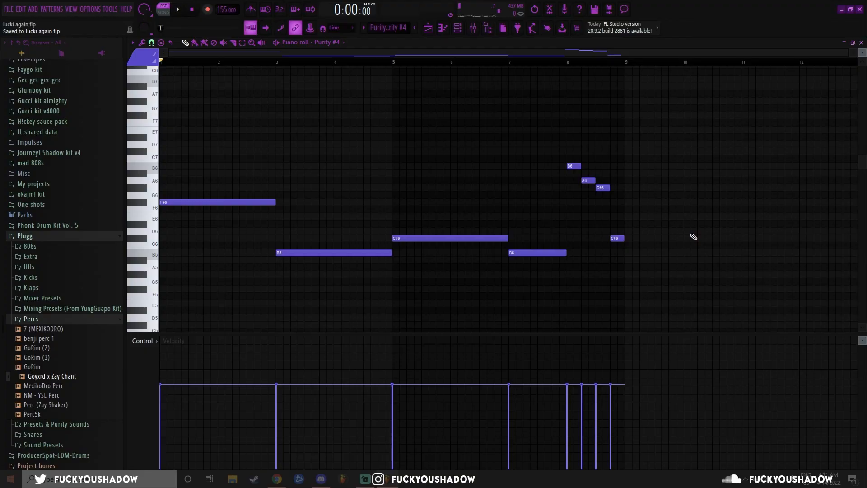
# Step: Highlight the four short closing notes in bar 8 of the Purity #4 melody, then clear the selection
pyautogui.moveTo(697, 277); pyautogui.dragTo(572, 136)
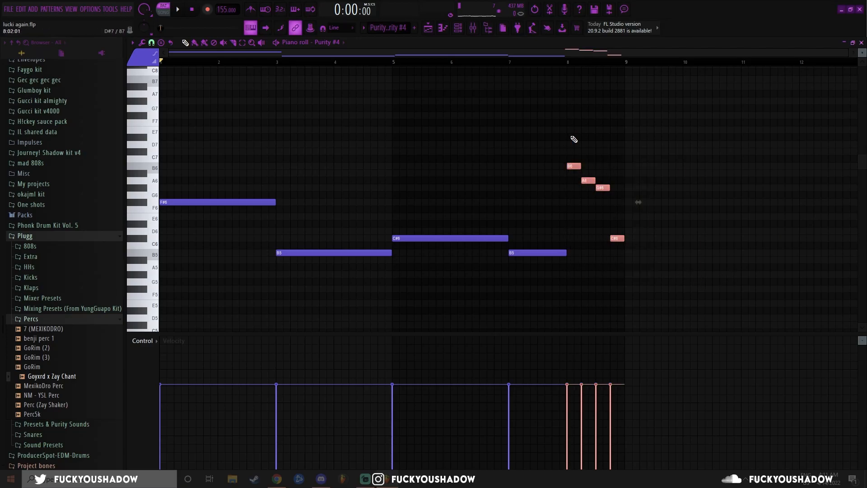
pyautogui.click(548, 140)
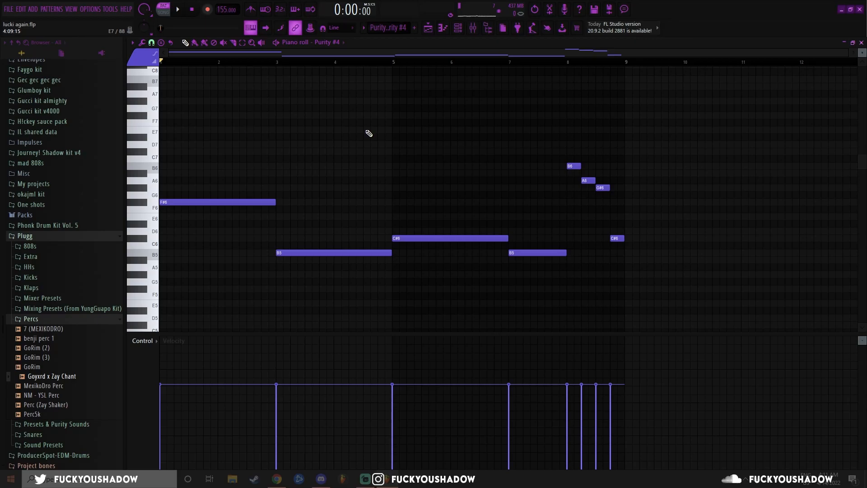
pyautogui.moveTo(563, 151); pyautogui.dragTo(630, 244)
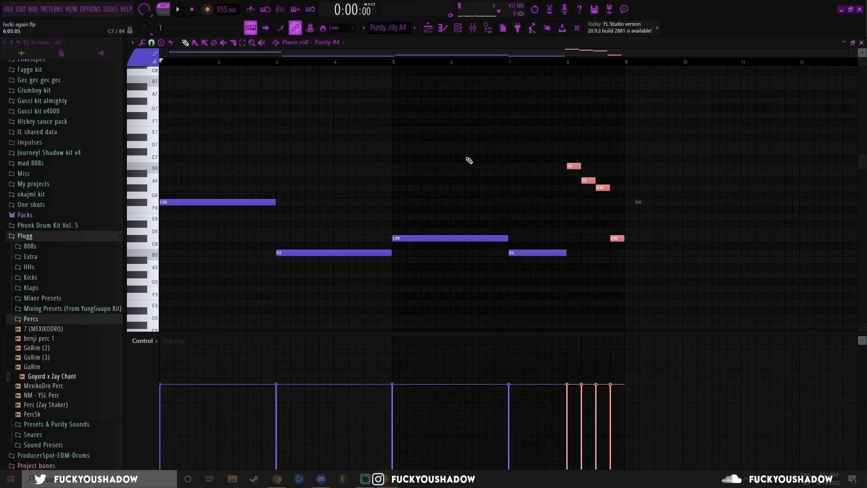
pyautogui.click(468, 159)
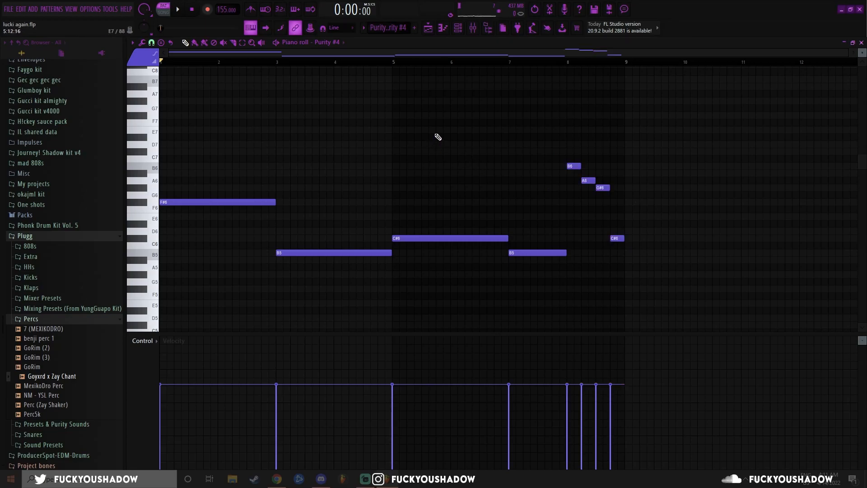
# Step: Show the arrangement in the playlist and play the melodic tracks together with the drum and bass tracks muted
pyautogui.press('F5')
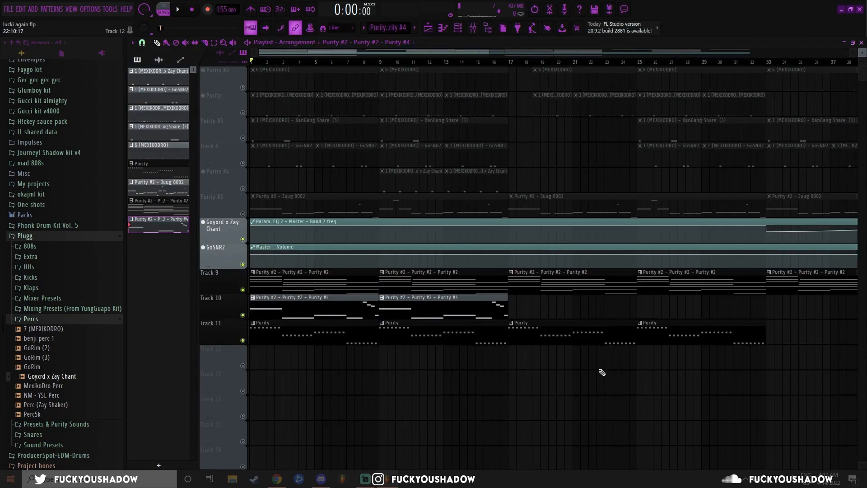
pyautogui.press('space')
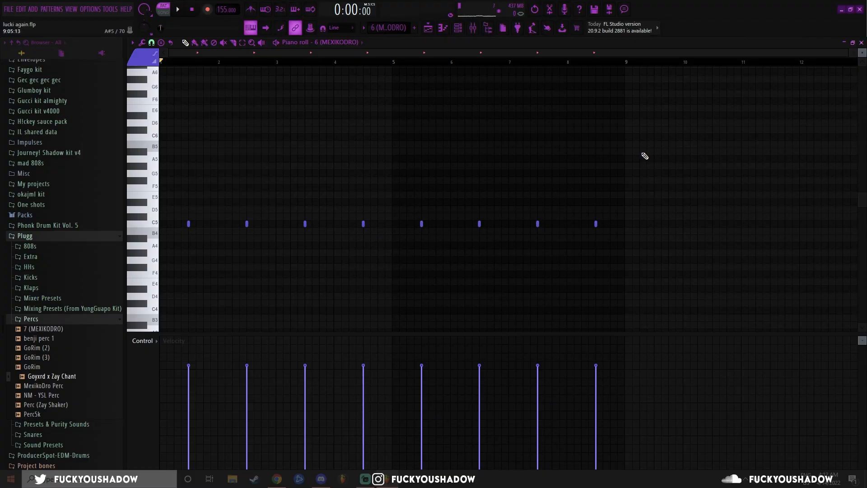
# Step: Play back the 6 (MEXIKODRO) pattern and the 1 (MEXIKODRO) pattern from their piano rolls
pyautogui.press('space')
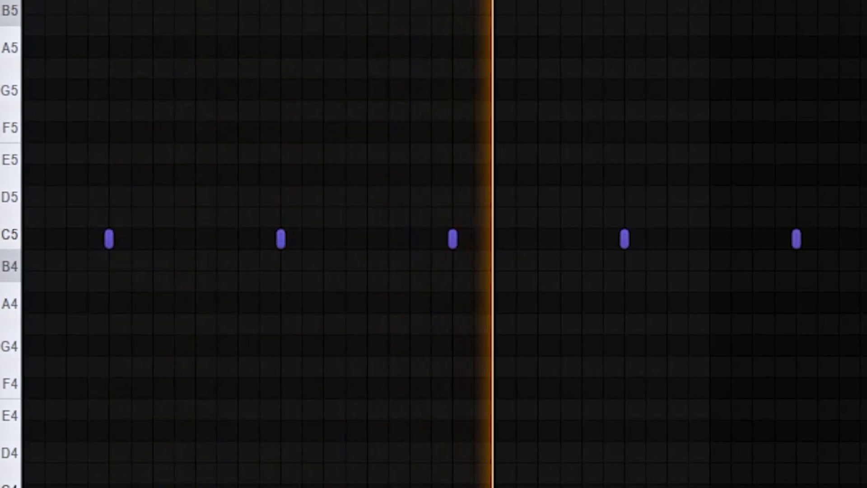
pyautogui.press('space')
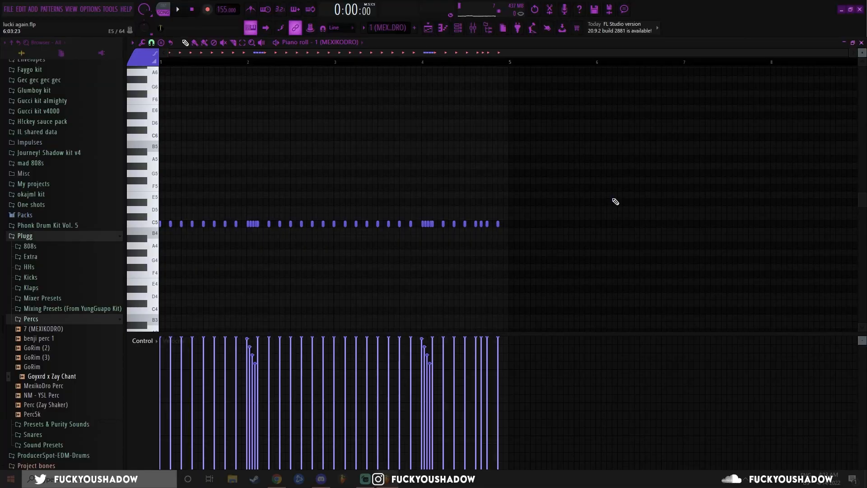
pyautogui.press('space')
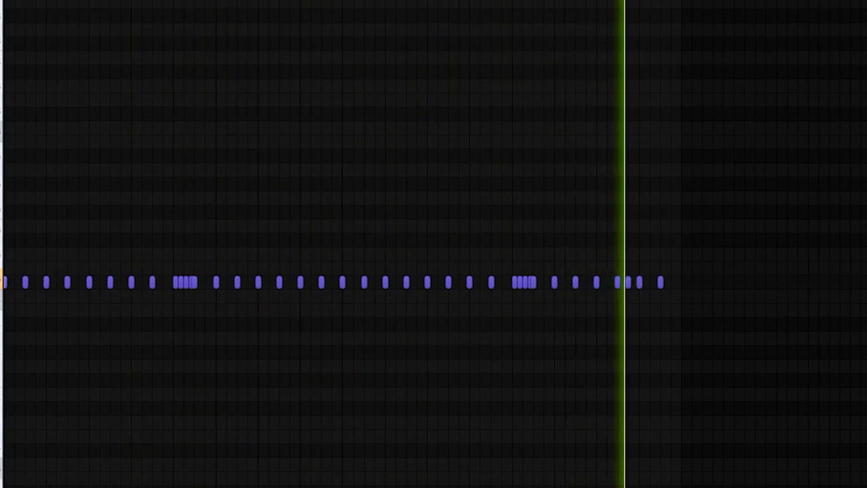
pyautogui.press('space')
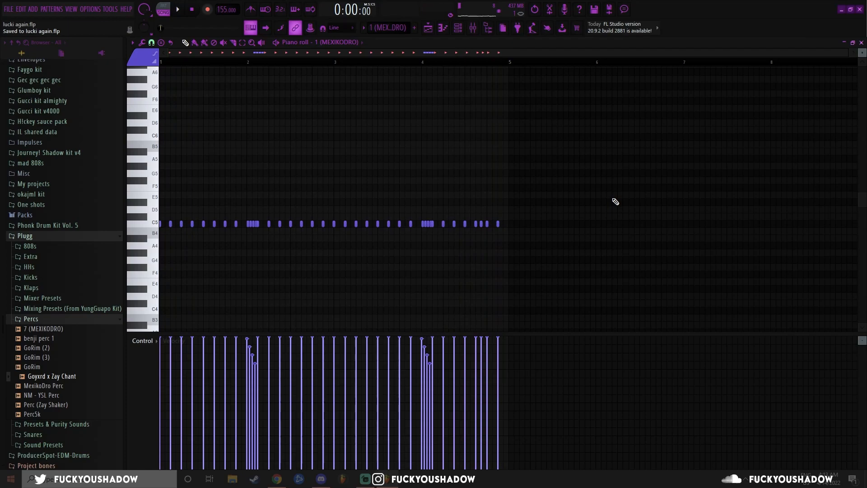
# Step: Highlight the two fast rolls at bars 2 and 4 and the extra note near the end of 1 (MEXIKODRO), then deselect
pyautogui.moveTo(243, 215); pyautogui.dragTo(258, 232)
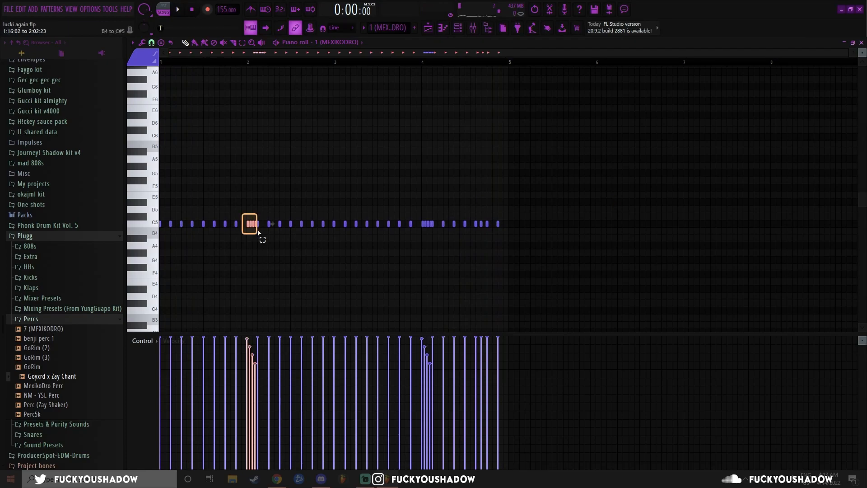
pyautogui.moveTo(420, 214); pyautogui.dragTo(431, 234)
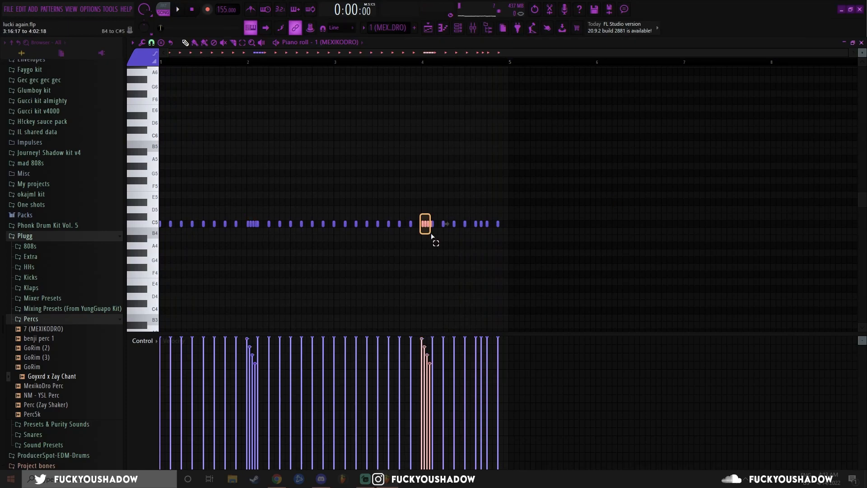
pyautogui.keyDown('ctrl'); pyautogui.click(481, 224); pyautogui.keyUp('ctrl')
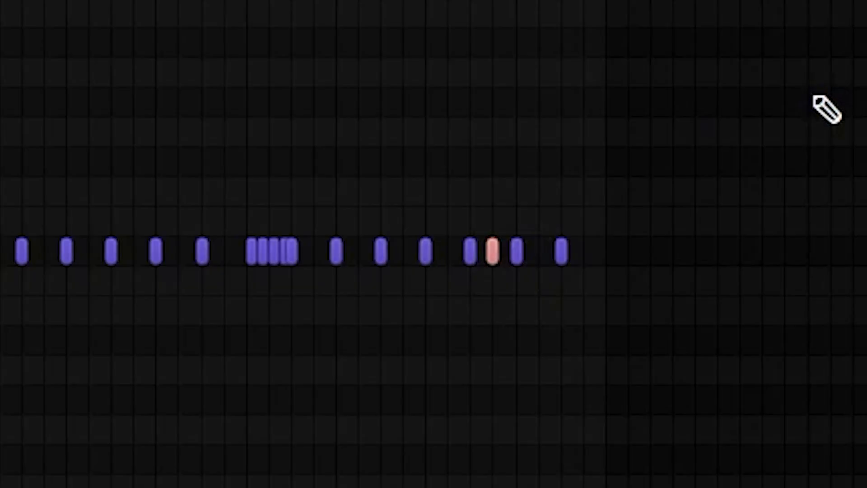
pyautogui.hotkey('ctrl', 'd')
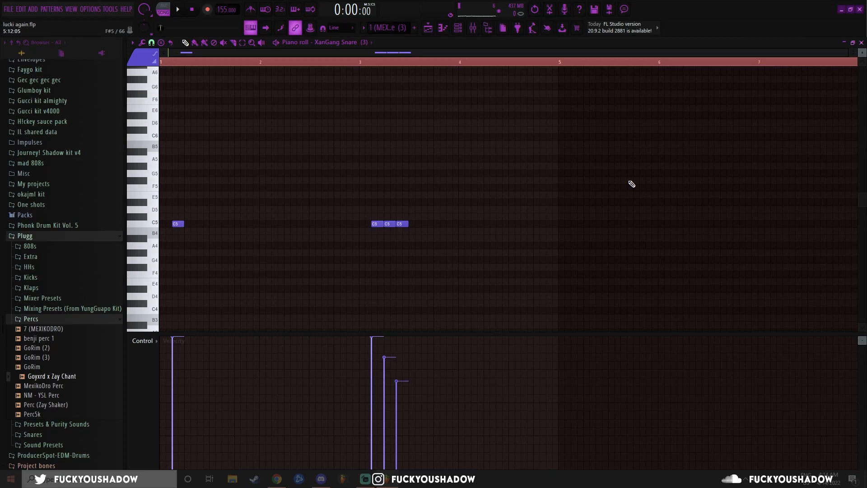
# Step: Play back the XanGang Snare (3), second snare and Goyxrd x Zay Chant patterns in the piano roll
pyautogui.press('space')
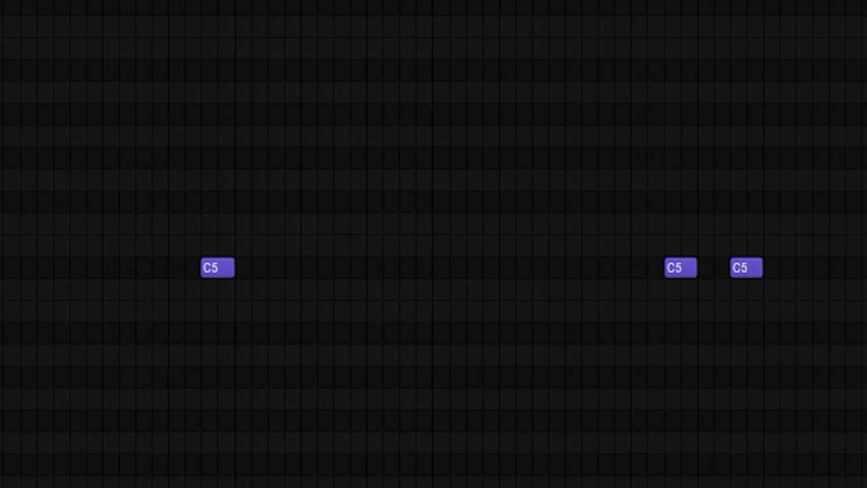
pyautogui.press('space')
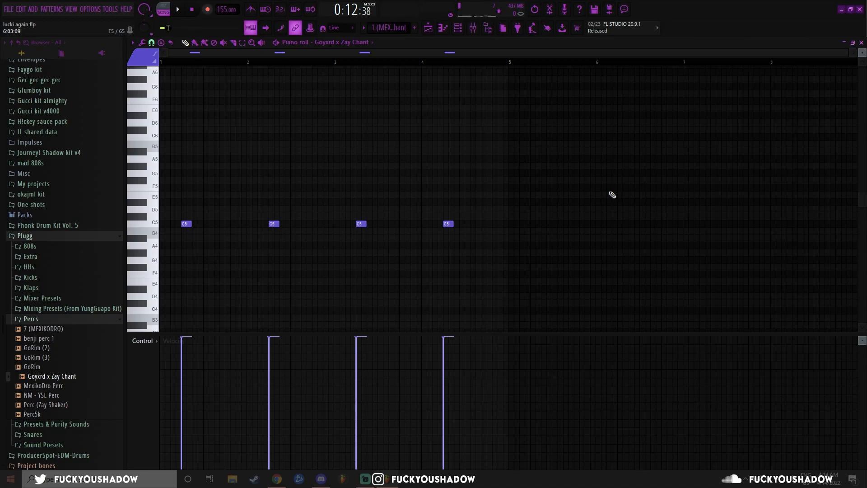
pyautogui.press('space')
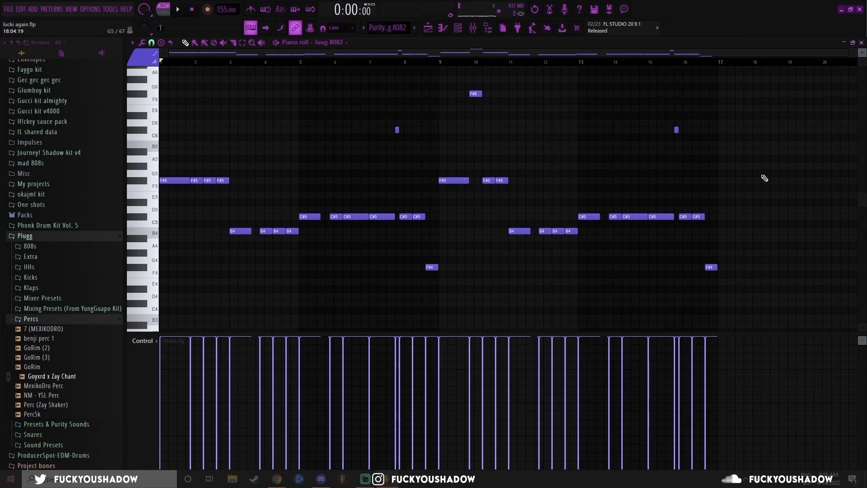
# Step: Highlight the F#5 notes of the Juug 8082 bassline, clear the selection and play the pattern
pyautogui.doubleClick(504, 180)
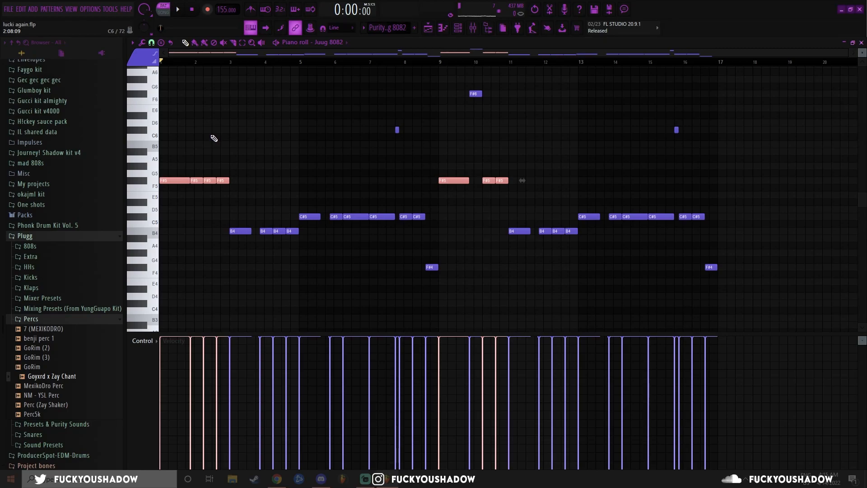
pyautogui.hotkey('ctrl', 'd')
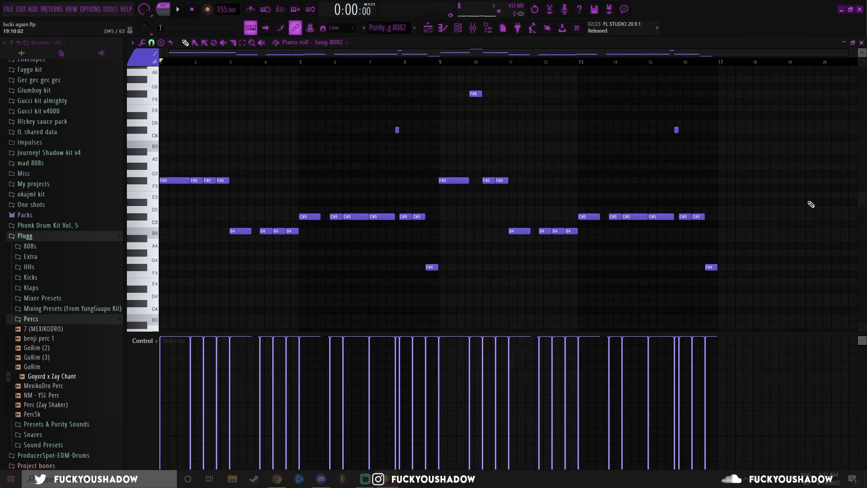
pyautogui.press('space')
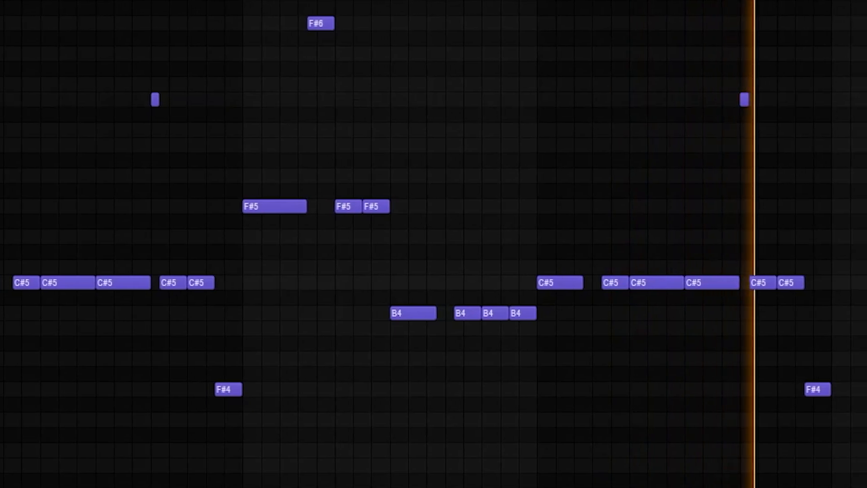
# Step: Stop playback and highlight the short high note in bar 7 and the F#6 note before bar 10 of Juug 8082
pyautogui.press('space')
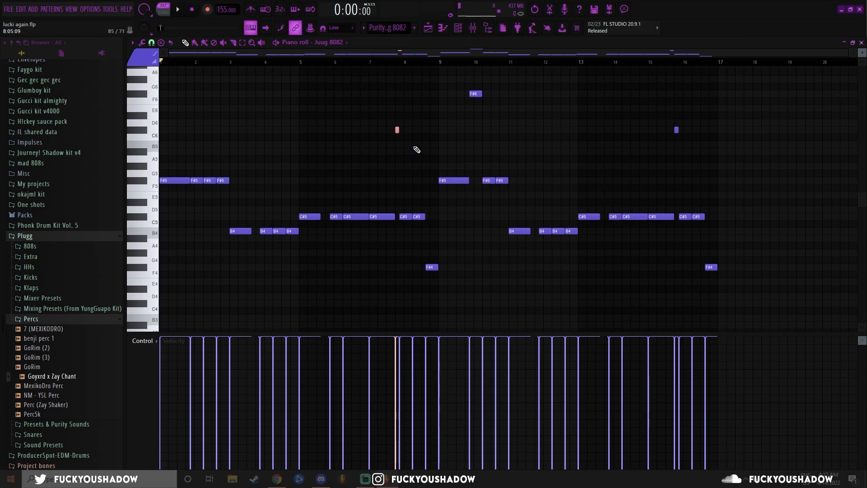
pyautogui.click(475, 94)
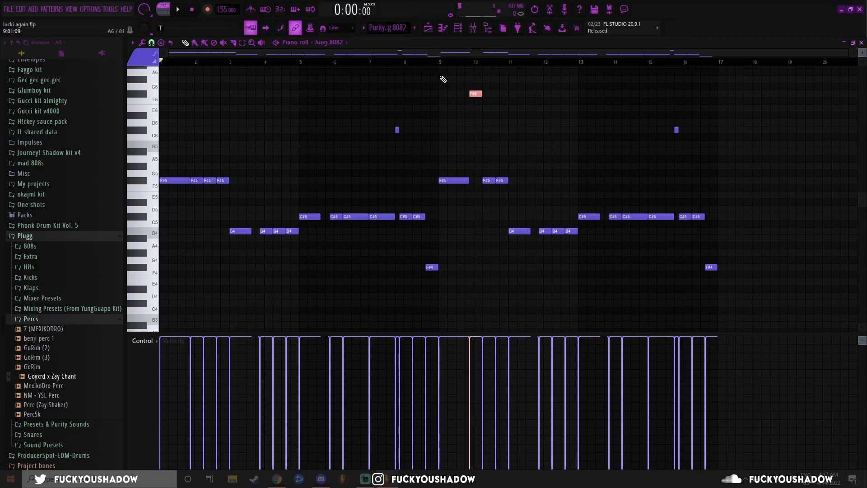
pyautogui.click(500, 112)
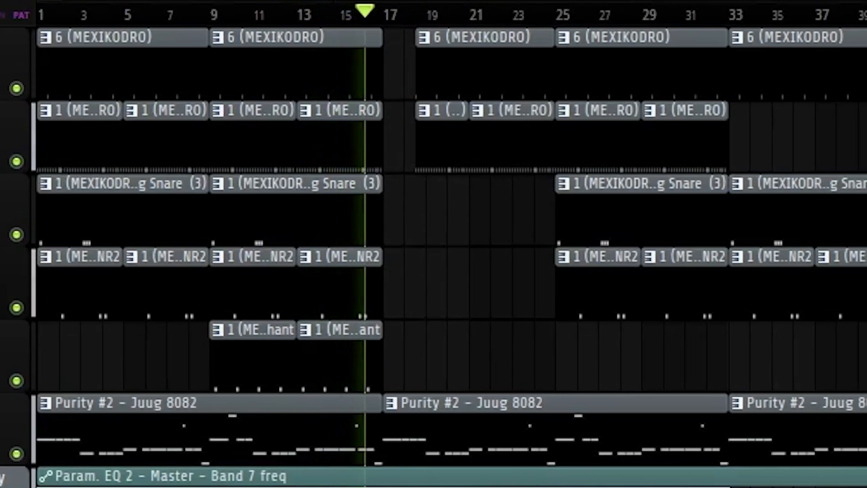
# Step: Examine the full arrangement in the playlist, highlighting its first 16 bars and the chant clips from bar 9 to 17
pyautogui.press('space')
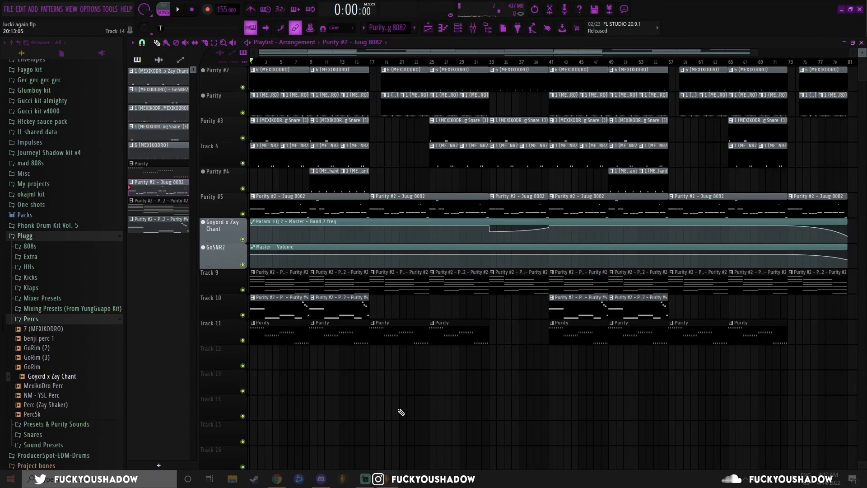
pyautogui.scroll(-1, 401, 412)
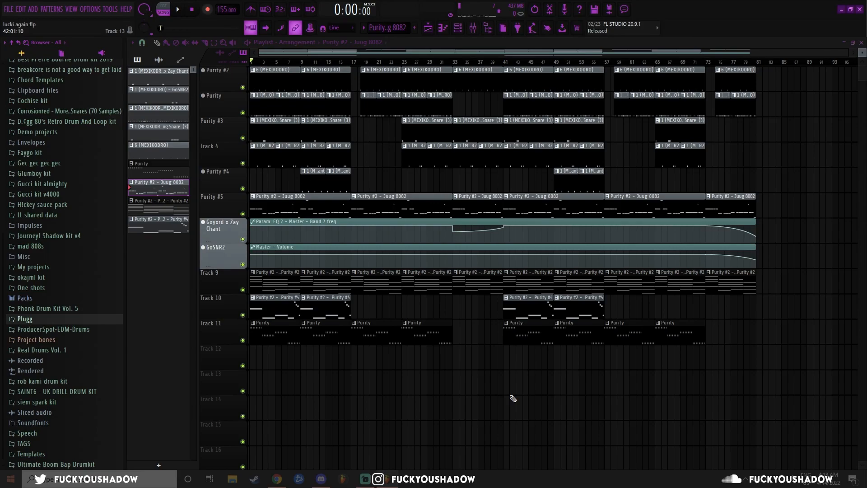
pyautogui.hotkey('alt', 'Tab')
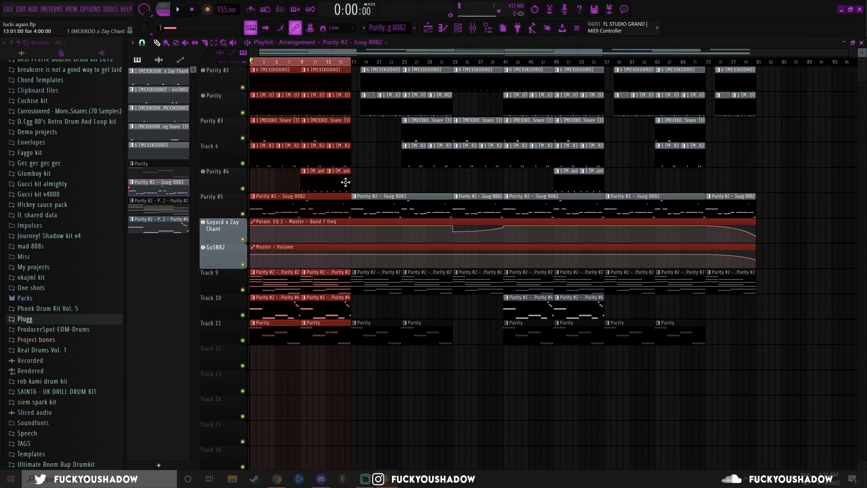
pyautogui.click(307, 174)
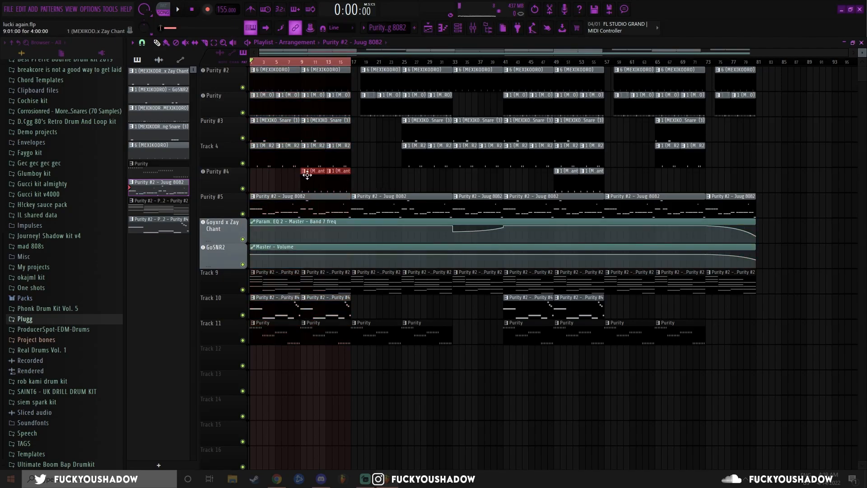
pyautogui.hotkey('ctrl', 'Right')
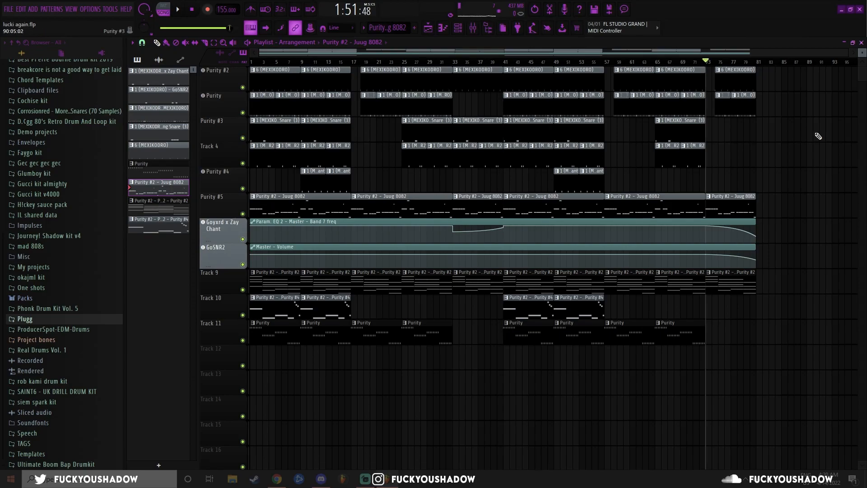
# Step: Show the mixer and open the master channel's Fruity soft clipper and Fruity parametric EQ 2
pyautogui.press('F9')
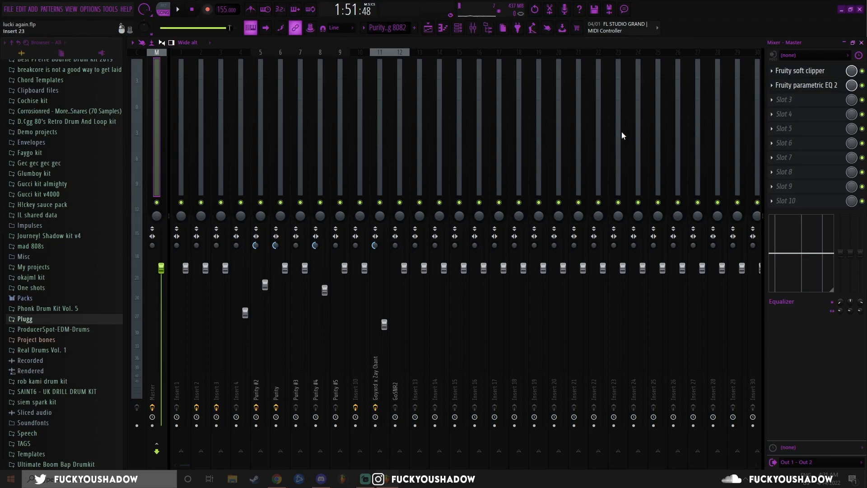
pyautogui.click(800, 70)
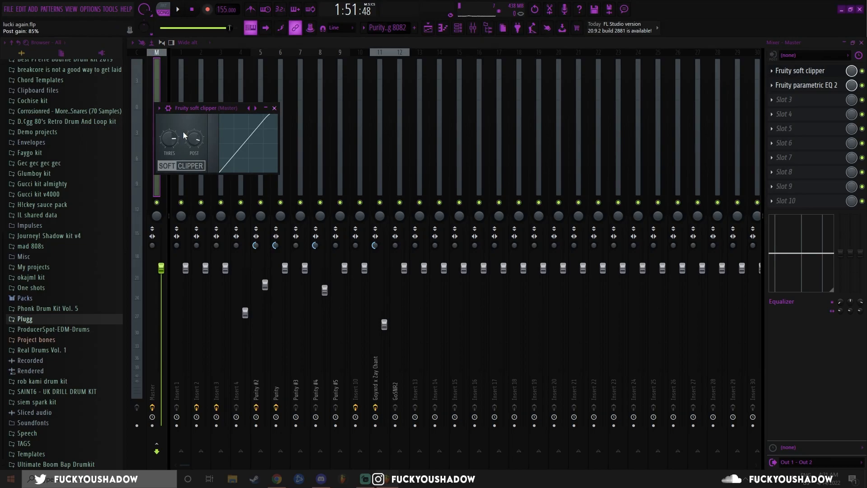
pyautogui.click(806, 85)
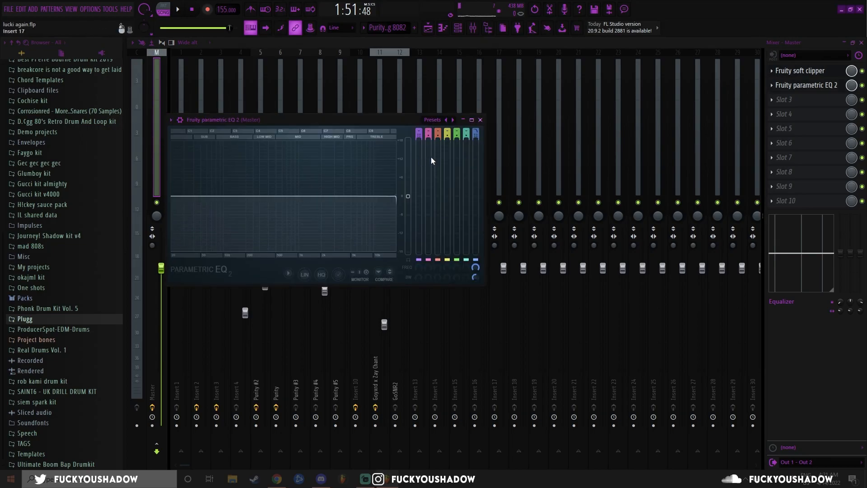